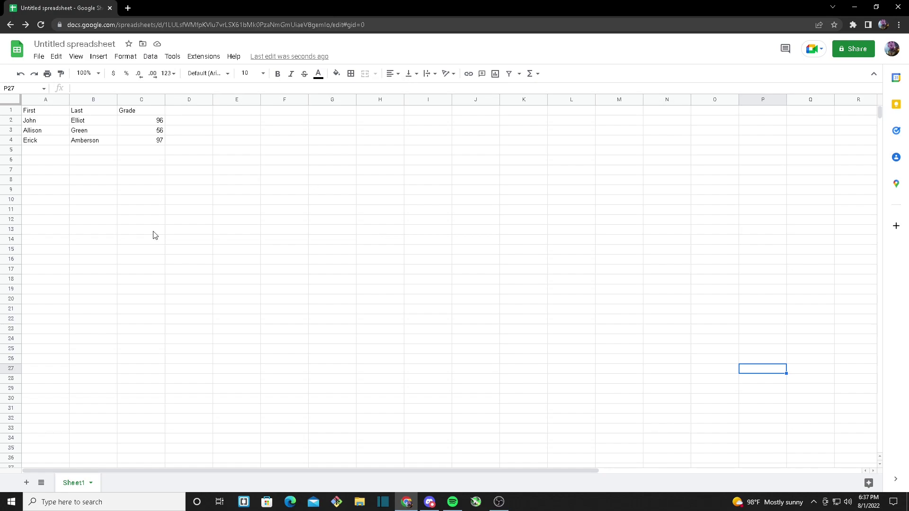
Search the add-on marketplace for "document file generator"
{"action": "left_click", "coordinate": [211, 56]}
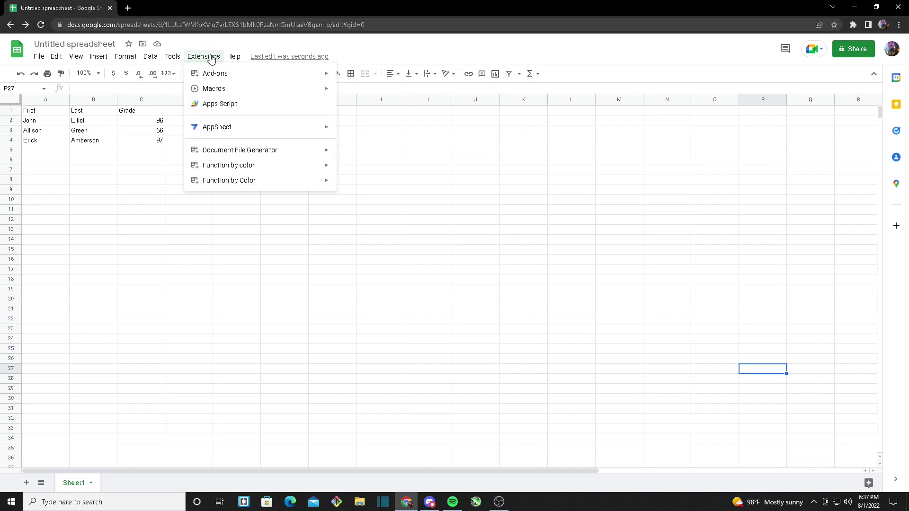
{"action": "mouse_move", "coordinate": [315, 75]}
{"action": "left_click", "coordinate": [350, 76]}
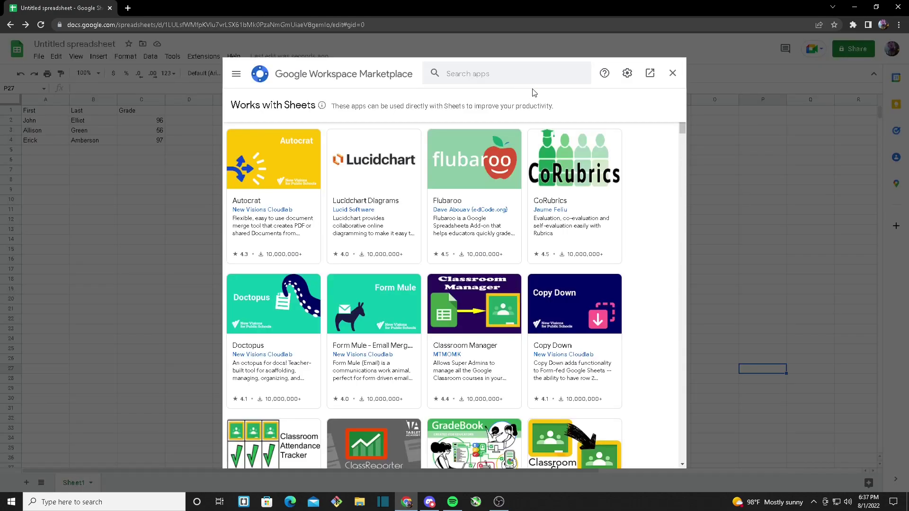
{"action": "type", "text": "document fiole ge"}
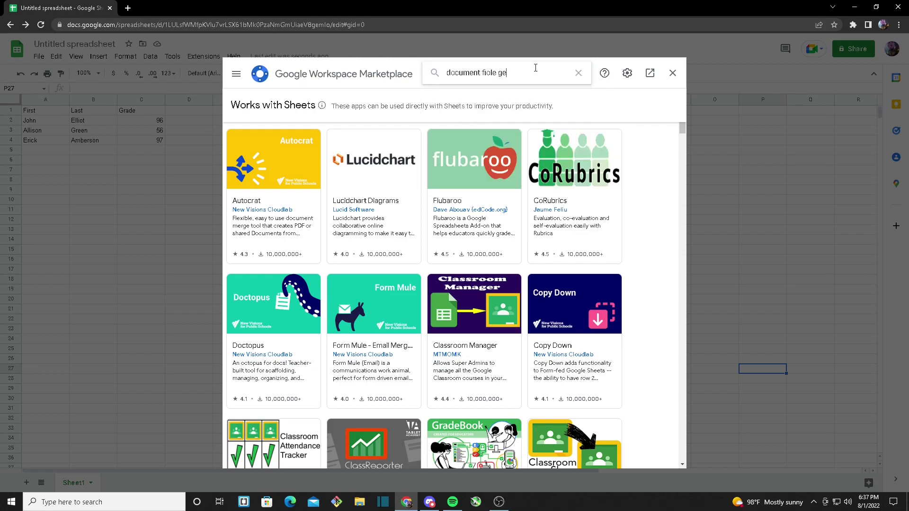
{"action": "key", "text": "BackSpace"}
{"action": "type", "text": "le generator"}
{"action": "key", "text": "Return"}
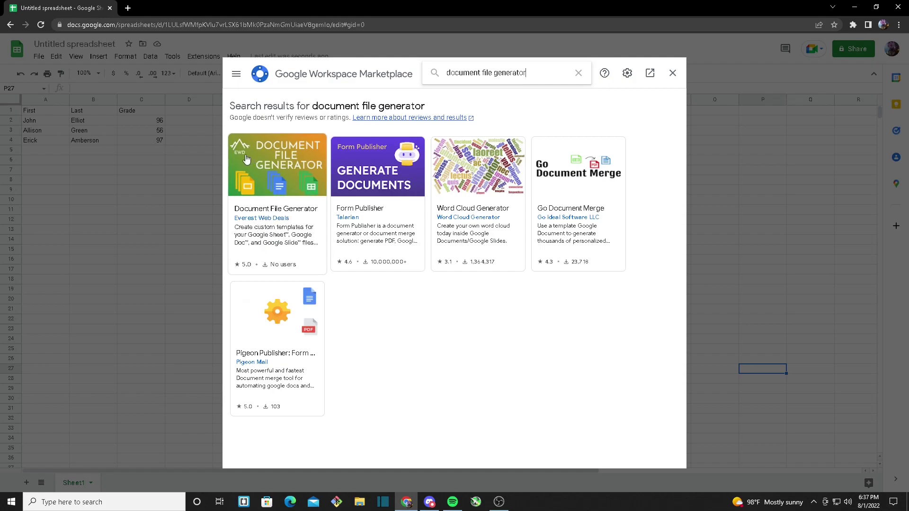
Install the Document File Generator add-on, authorizing it with the Google account, and close the marketplace
{"action": "left_click", "coordinate": [251, 241]}
{"action": "left_click", "coordinate": [584, 138]}
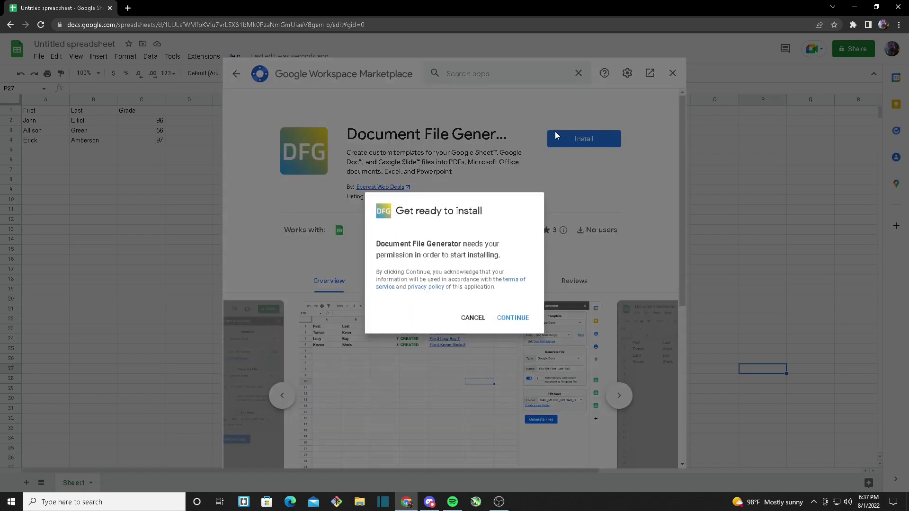
{"action": "left_click", "coordinate": [519, 321]}
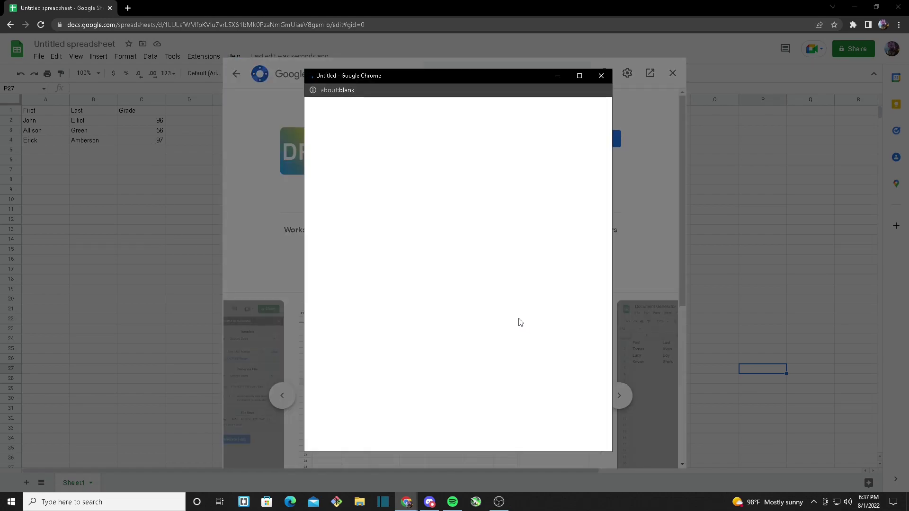
{"action": "left_click", "coordinate": [501, 284]}
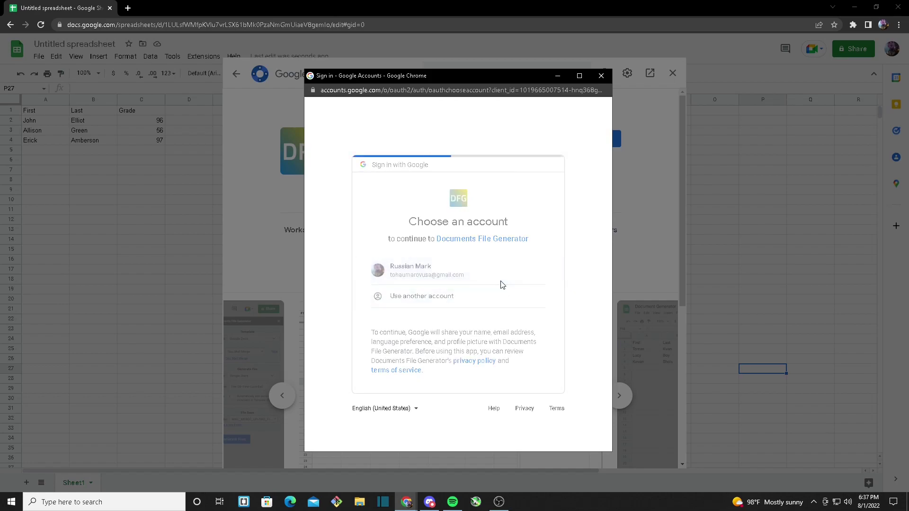
{"action": "scroll", "coordinate": [502, 284], "scroll_direction": "down", "scroll_amount": 1}
{"action": "left_click", "coordinate": [490, 385]}
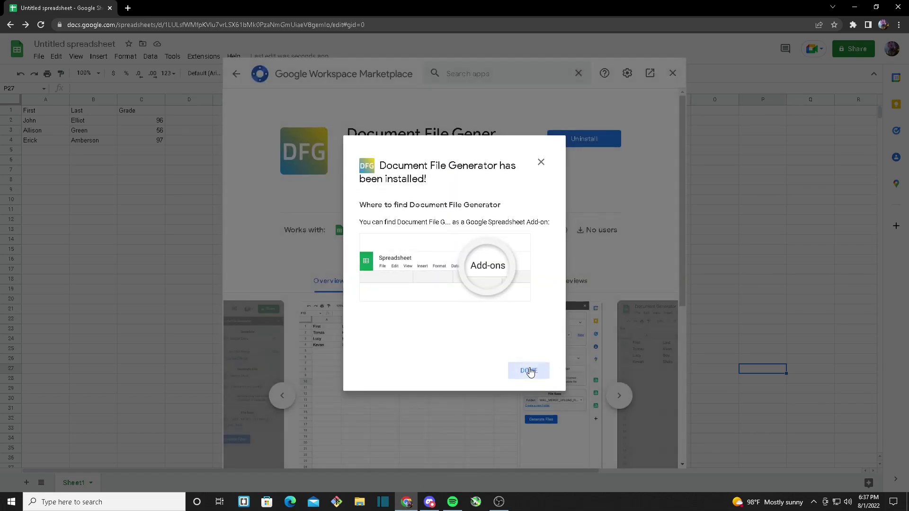
{"action": "left_click", "coordinate": [529, 371]}
{"action": "left_click", "coordinate": [673, 73]}
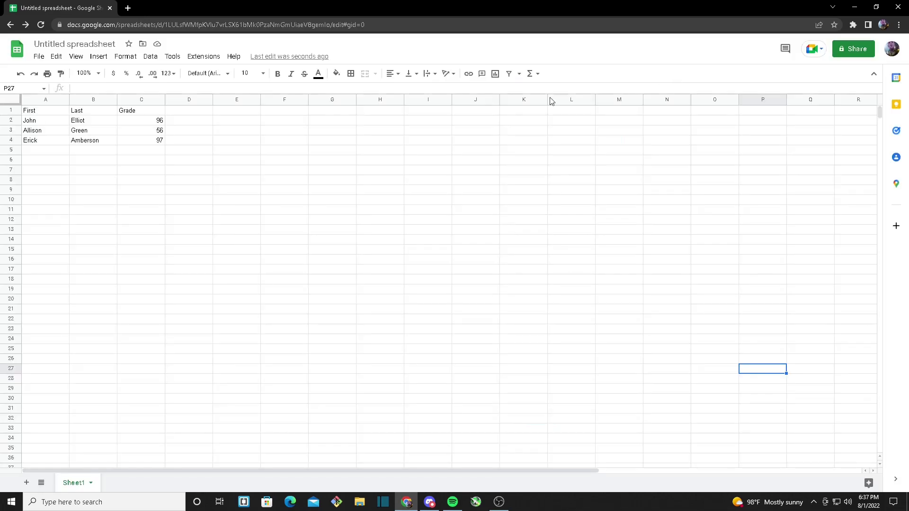
Start the Document File Generator add-on in the spreadsheet
{"action": "left_click", "coordinate": [190, 60]}
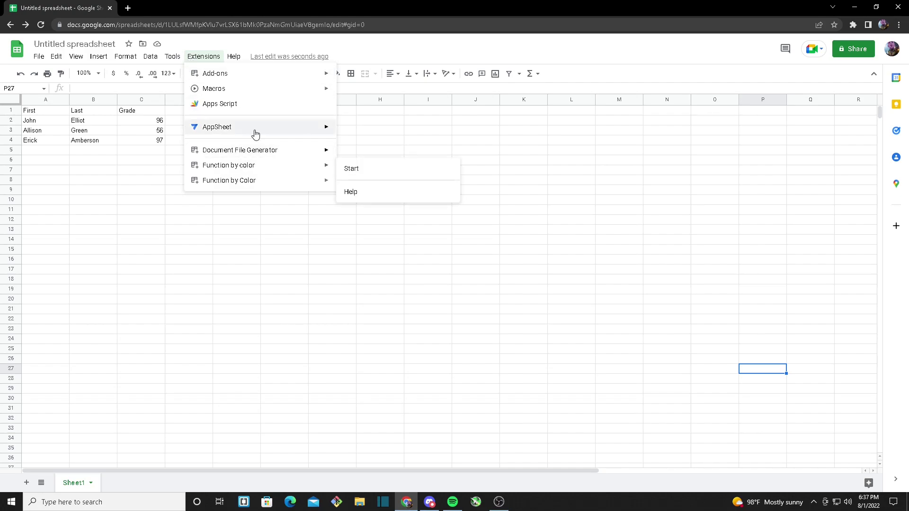
{"action": "mouse_move", "coordinate": [246, 151]}
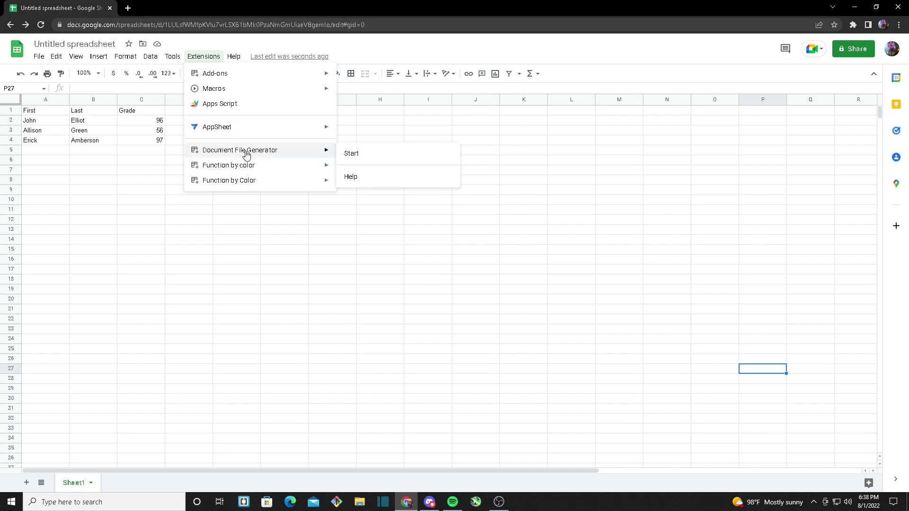
{"action": "left_click", "coordinate": [364, 153]}
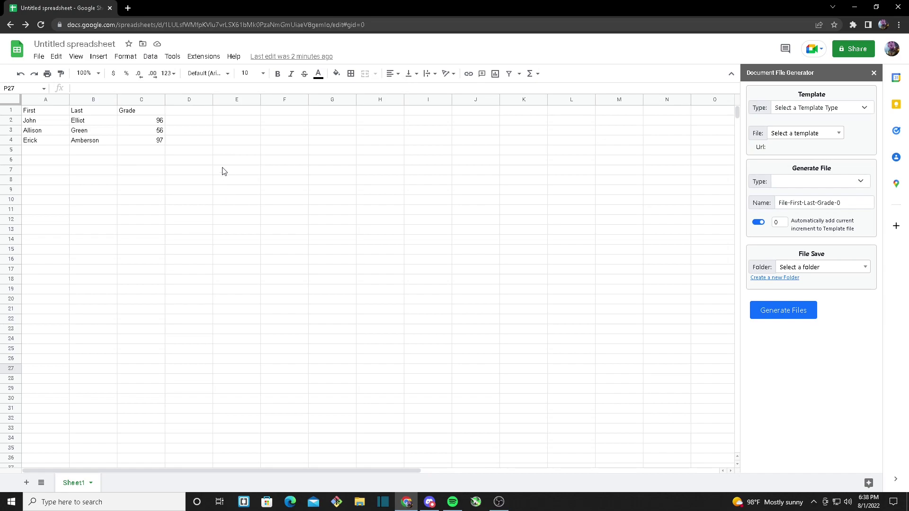
Add a "School" column in D1 and fill D2:D4 with "High School"
{"action": "double_click", "coordinate": [195, 112]}
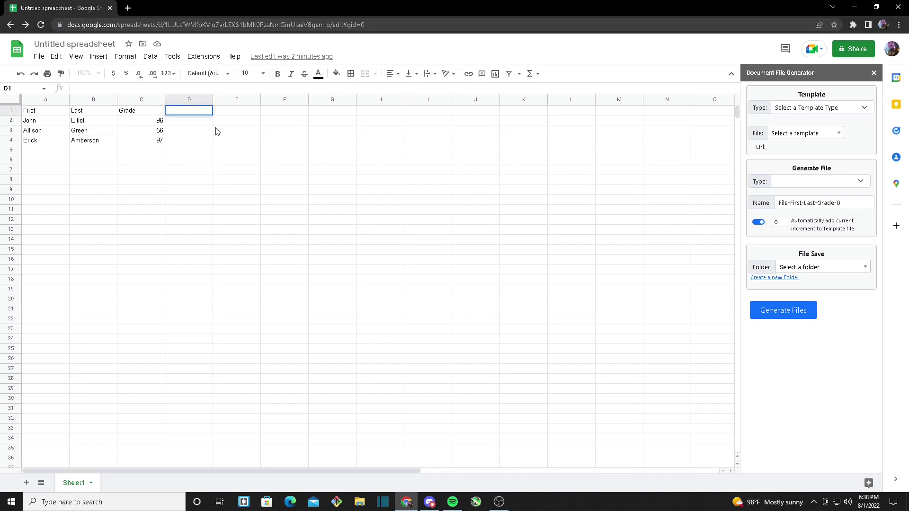
{"action": "type", "text": "School"}
{"action": "double_click", "coordinate": [172, 122]}
{"action": "type", "text": "H"}
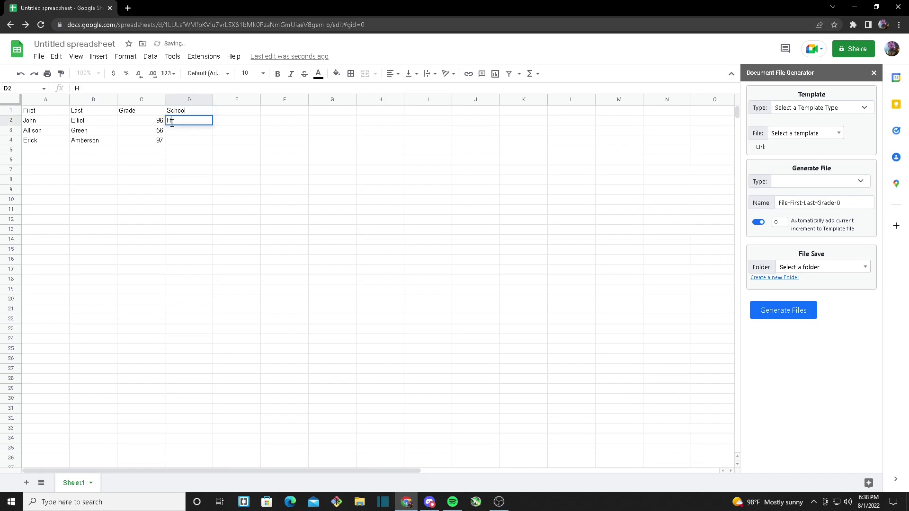
{"action": "type", "text": "igh School"}
{"action": "key", "text": "ctrl+Return"}
{"action": "left_click", "coordinate": [189, 190]}
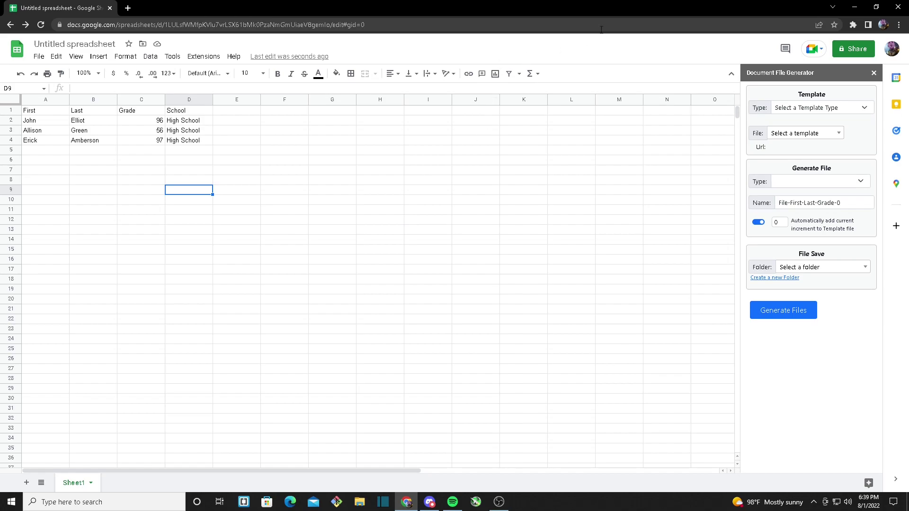
Set the template type to Google Docs and create a new template document
{"action": "left_click", "coordinate": [807, 109]}
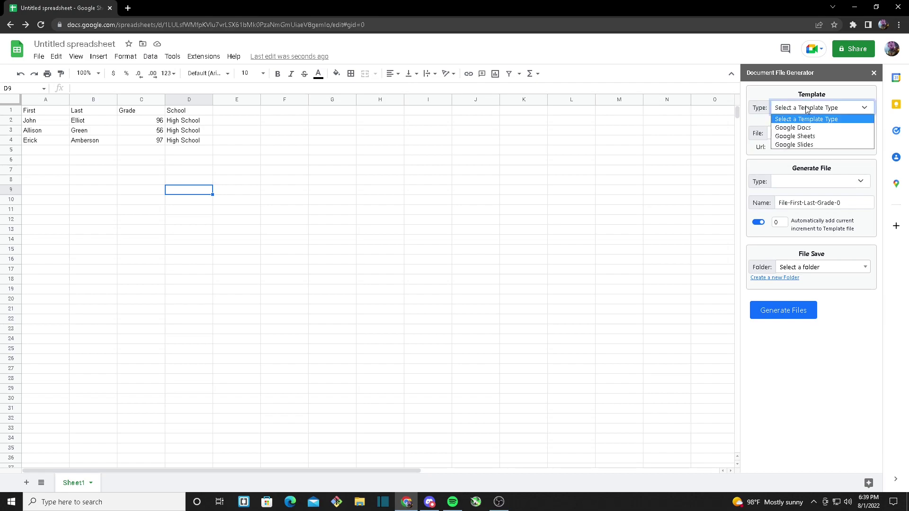
{"action": "left_click", "coordinate": [792, 128]}
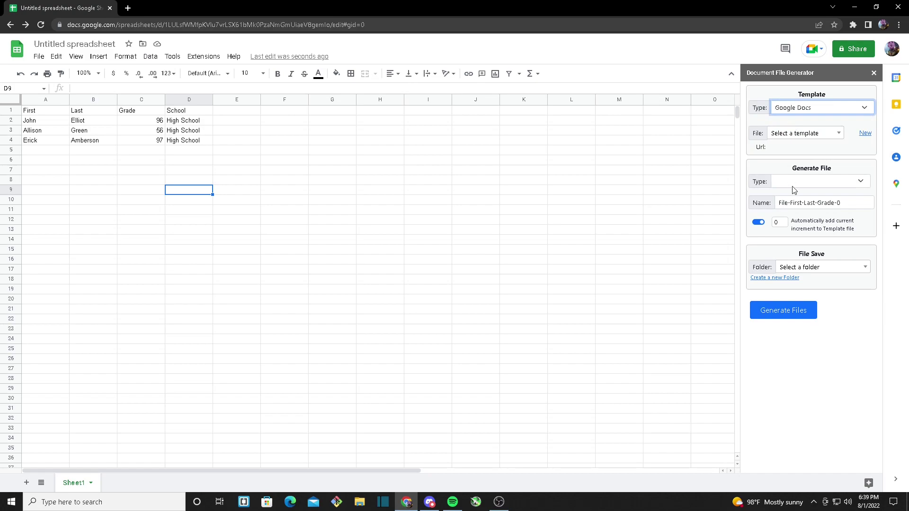
{"action": "left_click", "coordinate": [808, 139]}
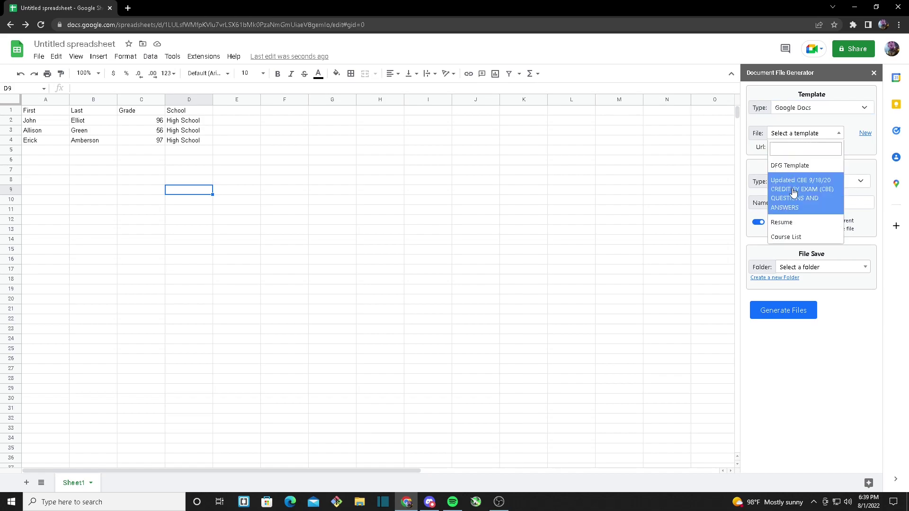
{"action": "left_click", "coordinate": [800, 135]}
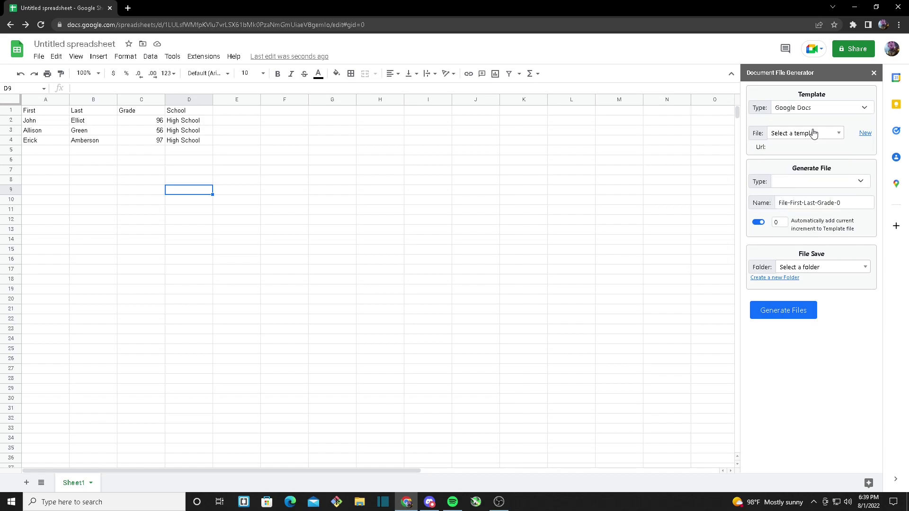
{"action": "left_click", "coordinate": [865, 134]}
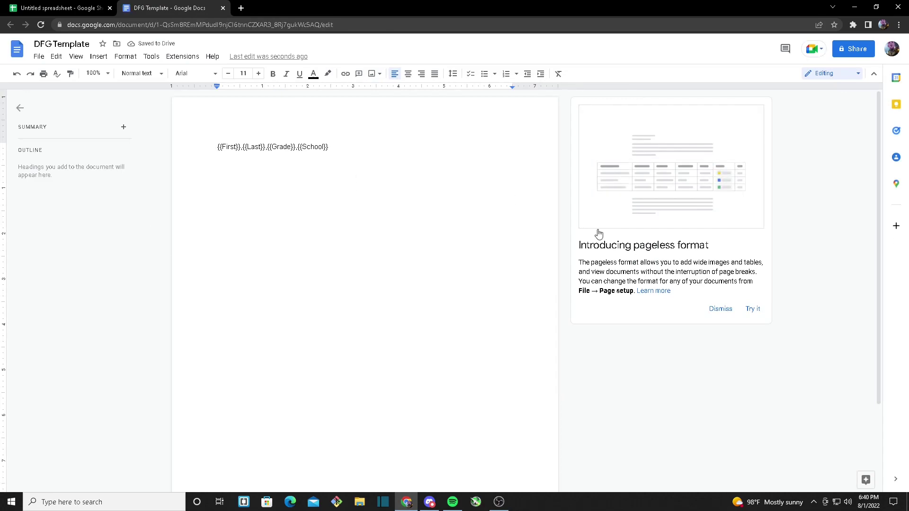
Begin the template line with "Hello" and replace the comma between {{First}} and {{Last}} with a space
{"action": "left_click_drag", "start_coordinate": [346, 144], "coordinate": [189, 156]}
{"action": "left_click", "coordinate": [402, 190]}
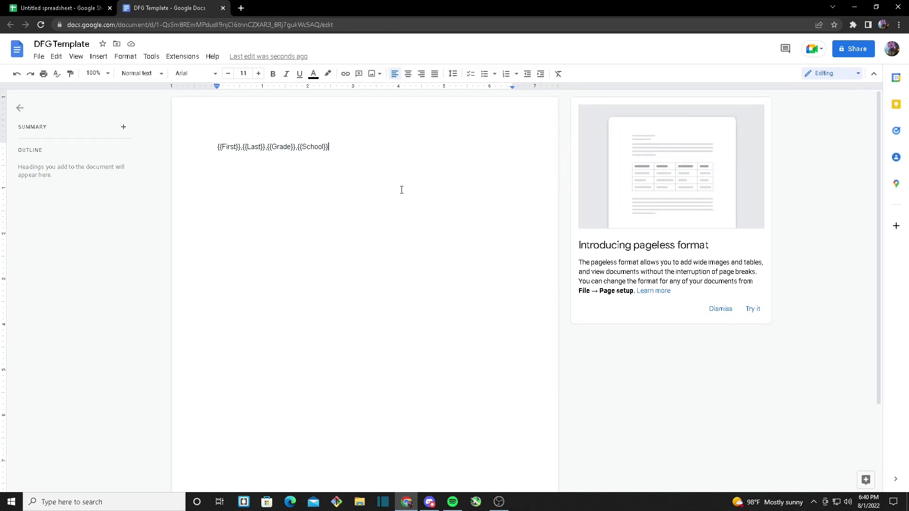
{"action": "left_click", "coordinate": [216, 150]}
{"action": "type", "text": "Hello"}
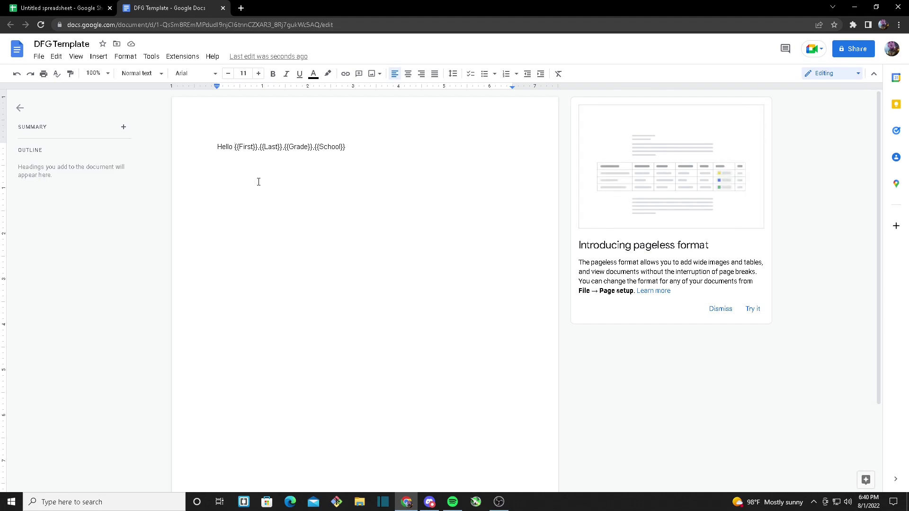
{"action": "left_click", "coordinate": [260, 147]}
{"action": "key", "text": "BackSpace"}
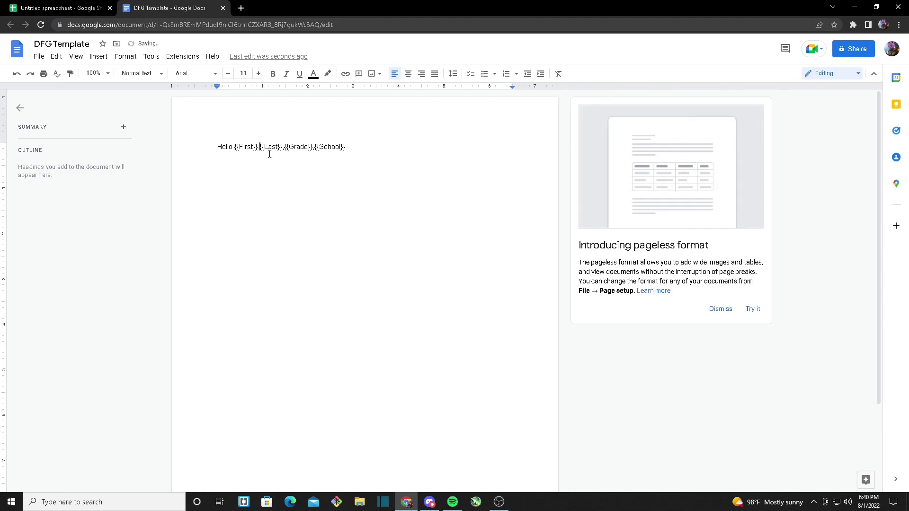
Replace the comma after {{Last}} with "we got your test scores" and insert "from" before {{School}}
{"action": "left_click", "coordinate": [283, 147]}
{"action": "key", "text": "BackSpace"}
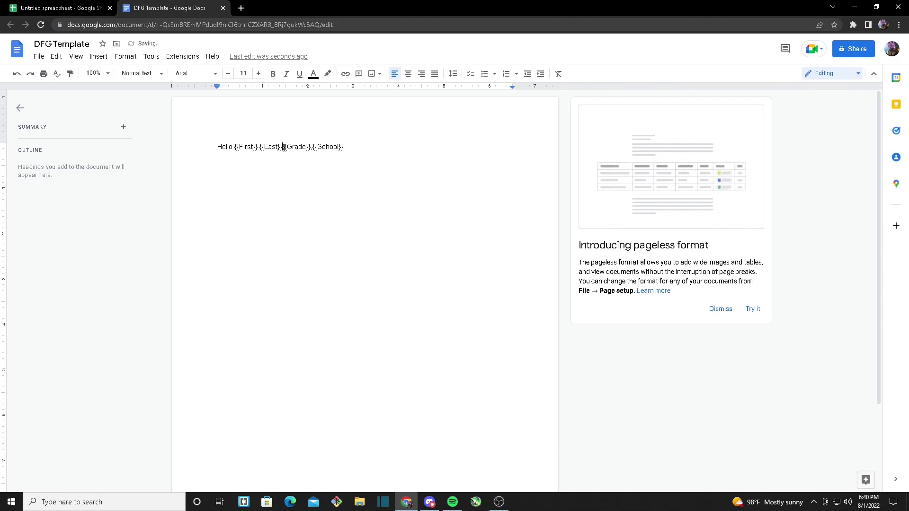
{"action": "type", "text": "we got your test scores"}
{"action": "left_click", "coordinate": [387, 147]}
{"action": "type", "text": "from"}
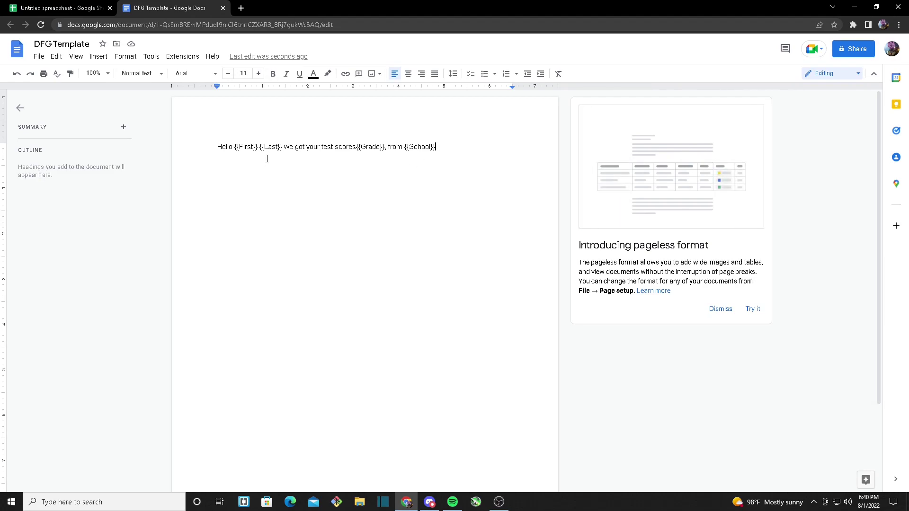
Check the edited DFG Template through its link in the spreadsheet's add-on, and return to the spreadsheet
{"action": "left_click", "coordinate": [101, 6]}
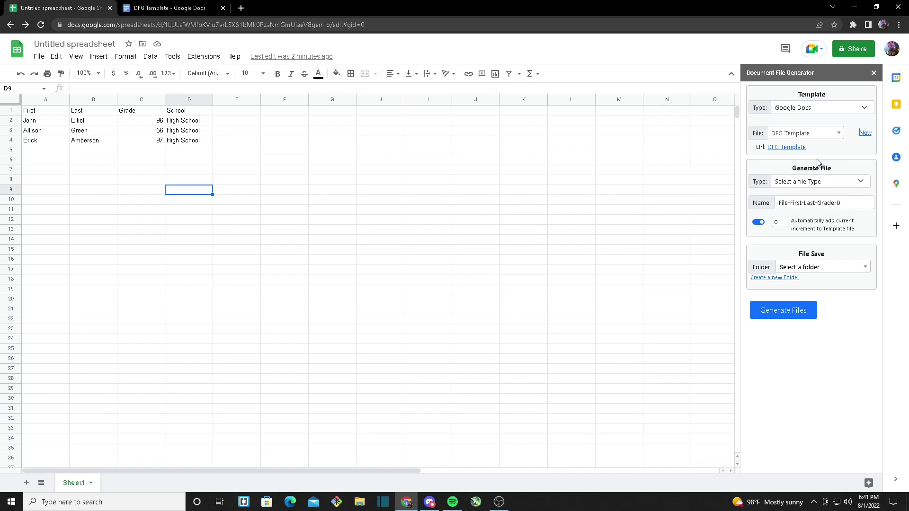
{"action": "left_click", "coordinate": [786, 147]}
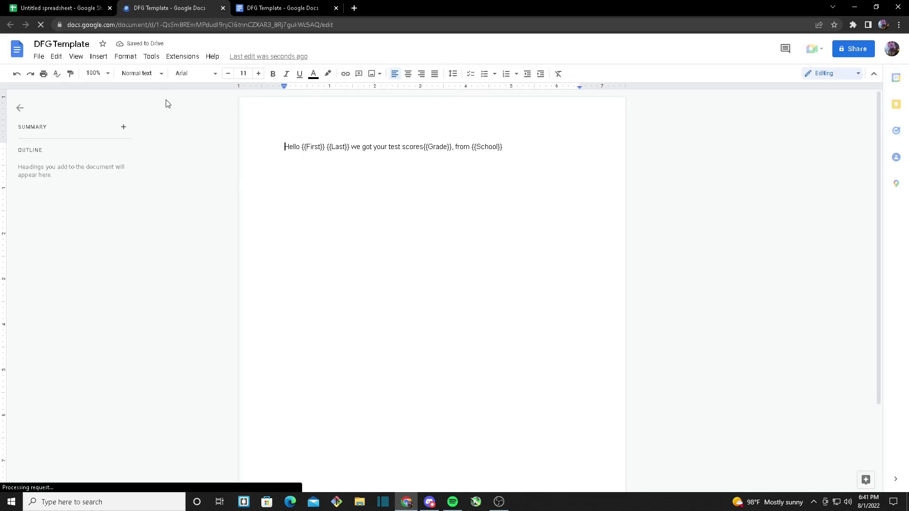
{"action": "left_click", "coordinate": [57, 7]}
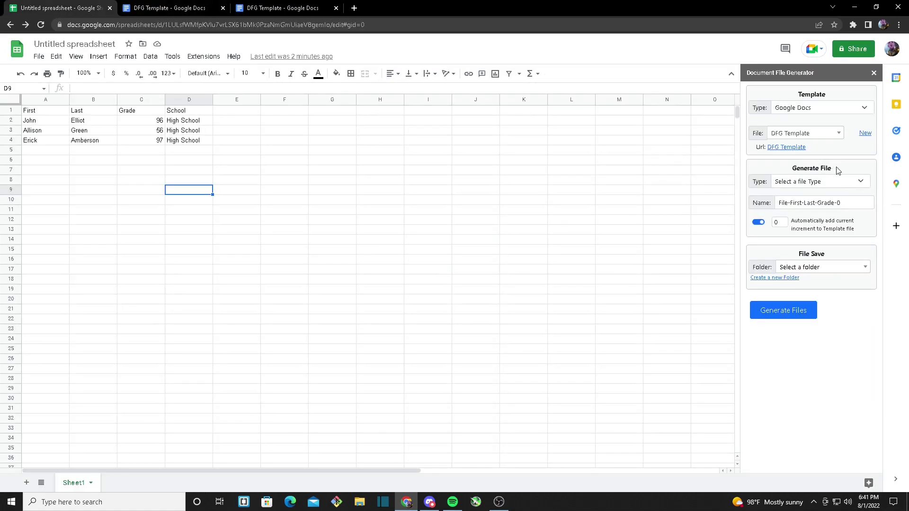
Set the generated file type to PDF
{"action": "left_click_drag", "start_coordinate": [837, 170], "coordinate": [791, 164]}
{"action": "left_click", "coordinate": [791, 163]}
{"action": "left_click", "coordinate": [815, 187]}
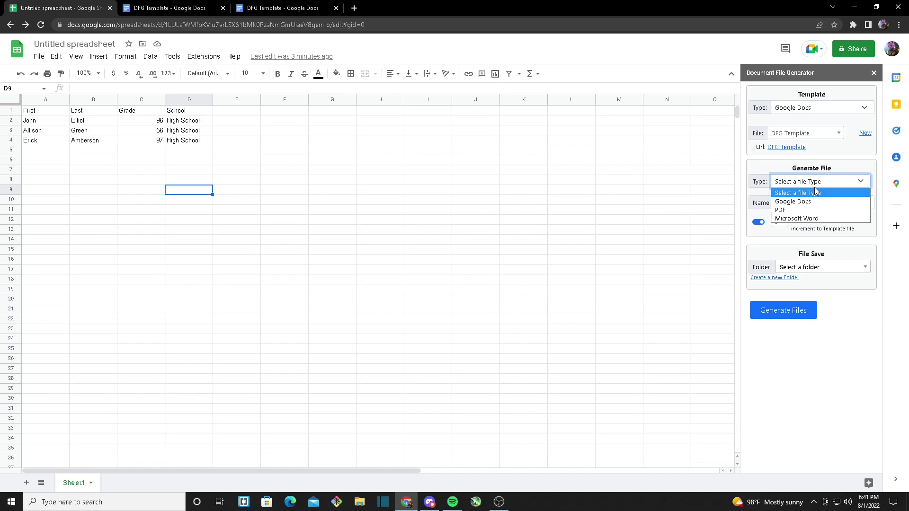
{"action": "left_click", "coordinate": [786, 209]}
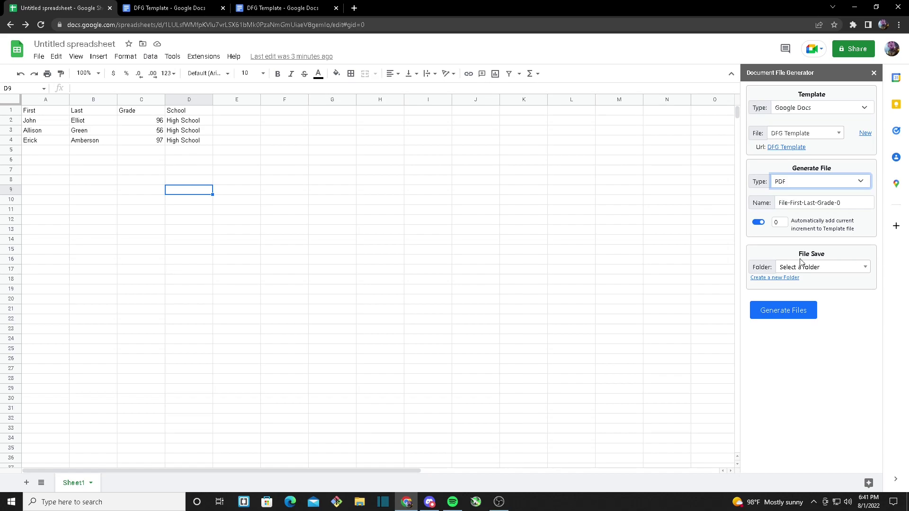
{"action": "left_click", "coordinate": [835, 225]}
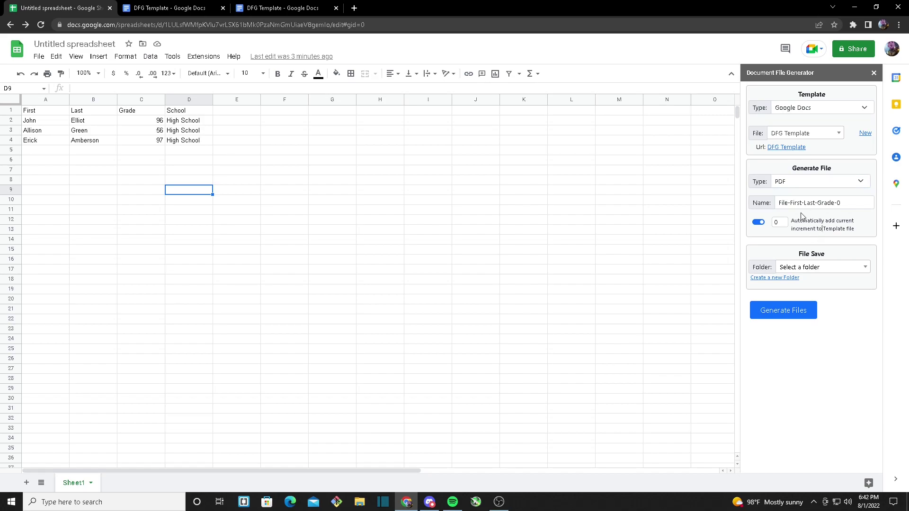
{"action": "left_click_drag", "start_coordinate": [814, 220], "coordinate": [873, 225]}
{"action": "left_click", "coordinate": [851, 230]}
Open Google Drive through the add-on's link for creating a new folder, and return to the spreadsheet
{"action": "left_click", "coordinate": [777, 279]}
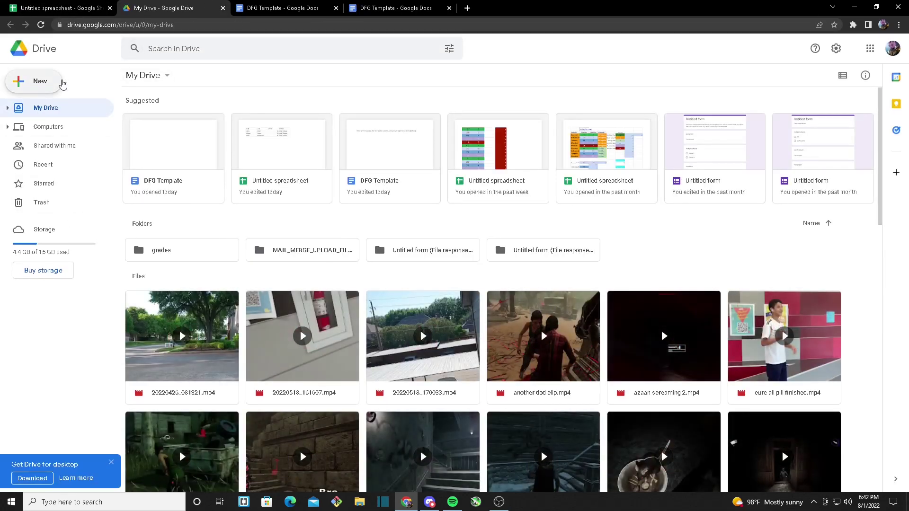
{"action": "key", "text": "ctrl+shift+Tab"}
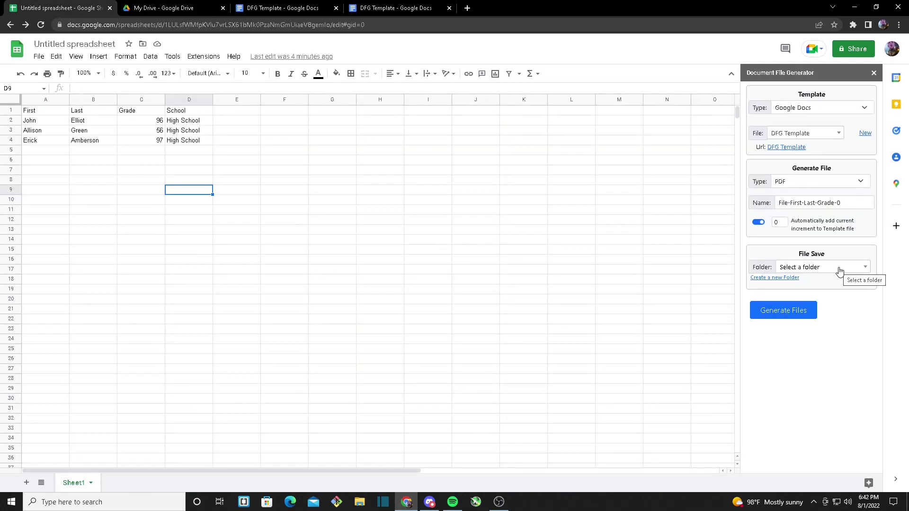
Set the save folder to grades, generate the PDF files, and close the progress dialog
{"action": "left_click", "coordinate": [839, 269]}
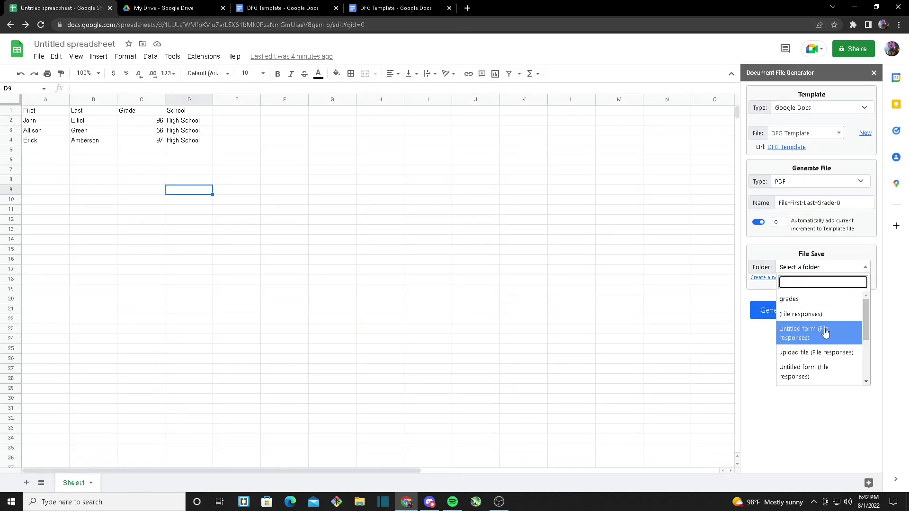
{"action": "type", "text": "grades"}
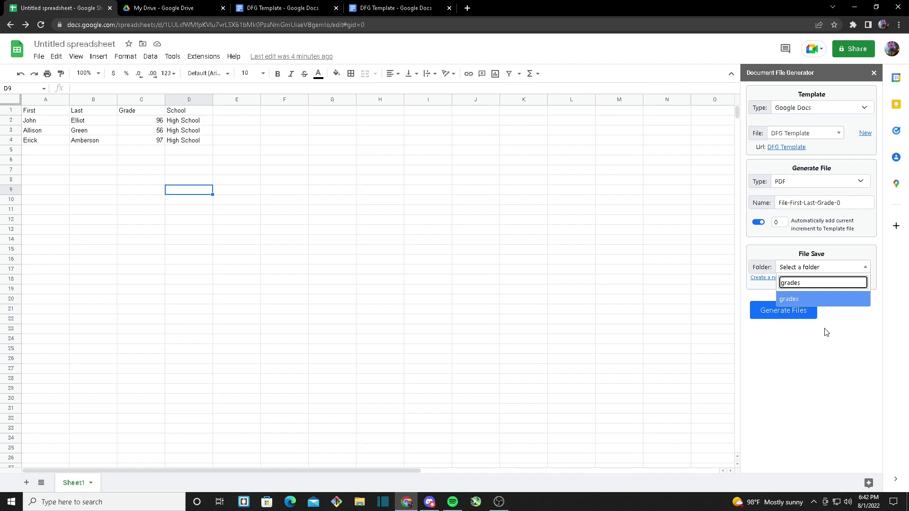
{"action": "left_click", "coordinate": [809, 300]}
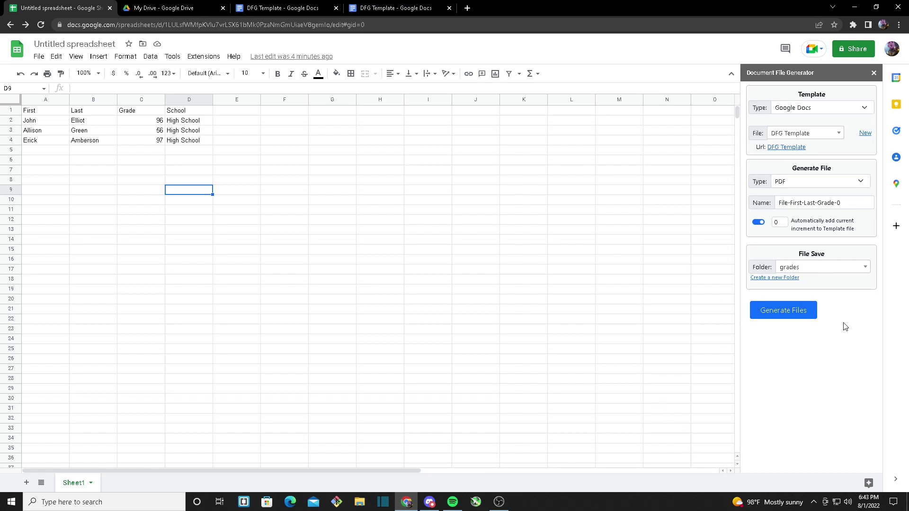
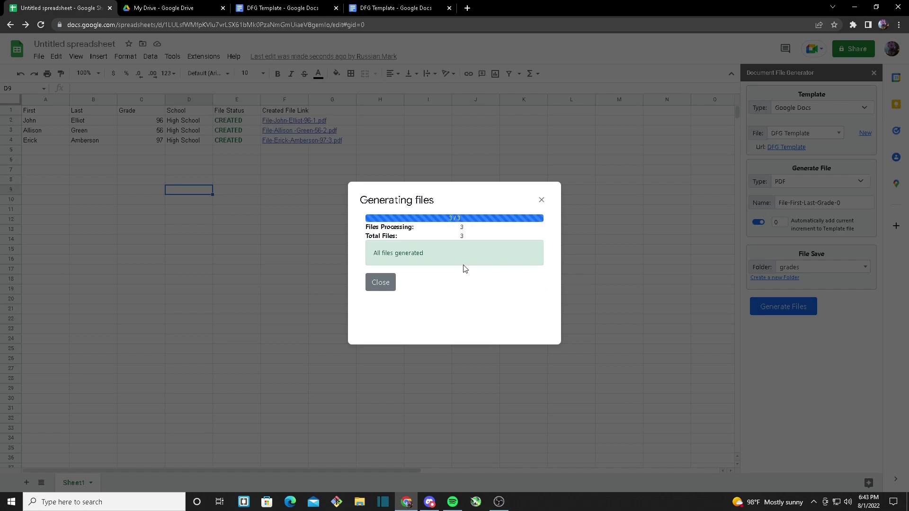
{"action": "left_click", "coordinate": [381, 283]}
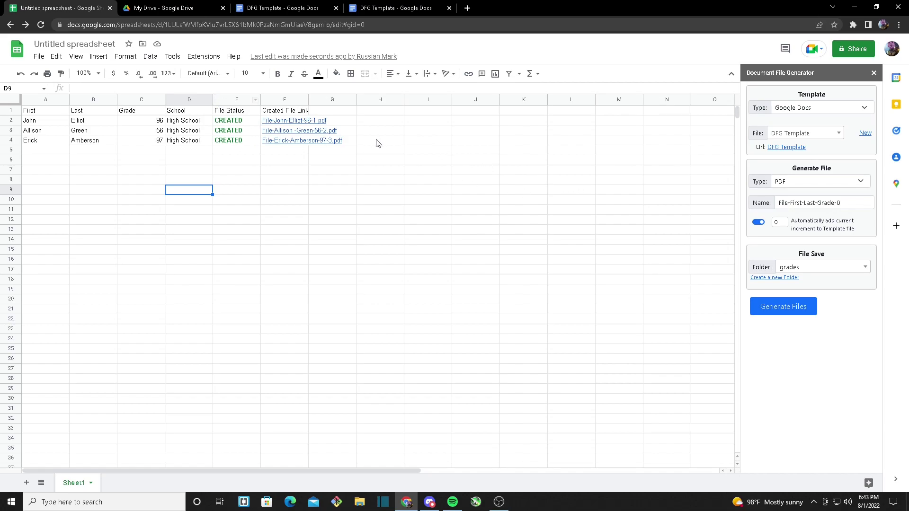
Check the placeholders in the add-on's file name pattern and return to the sheet
{"action": "left_click_drag", "start_coordinate": [831, 168], "coordinate": [773, 174]}
{"action": "left_click", "coordinate": [847, 202]}
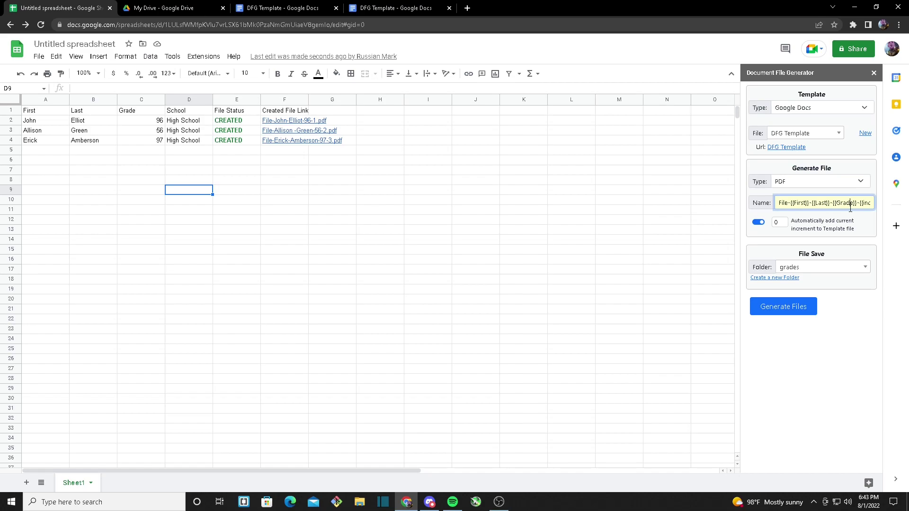
{"action": "left_click", "coordinate": [374, 191]}
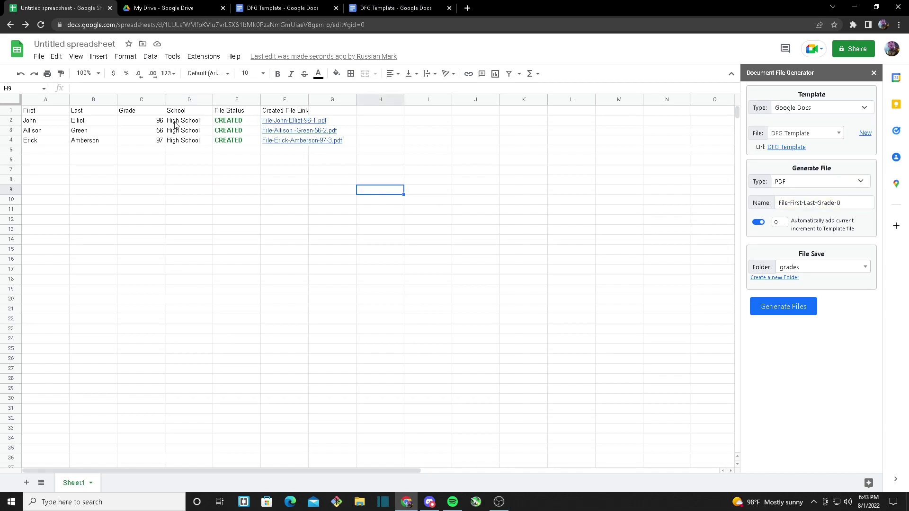
Switch to Google Drive and open the grades folder to view the generated PDFs
{"action": "mouse_move", "coordinate": [281, 136]}
{"action": "left_click", "coordinate": [152, 5]}
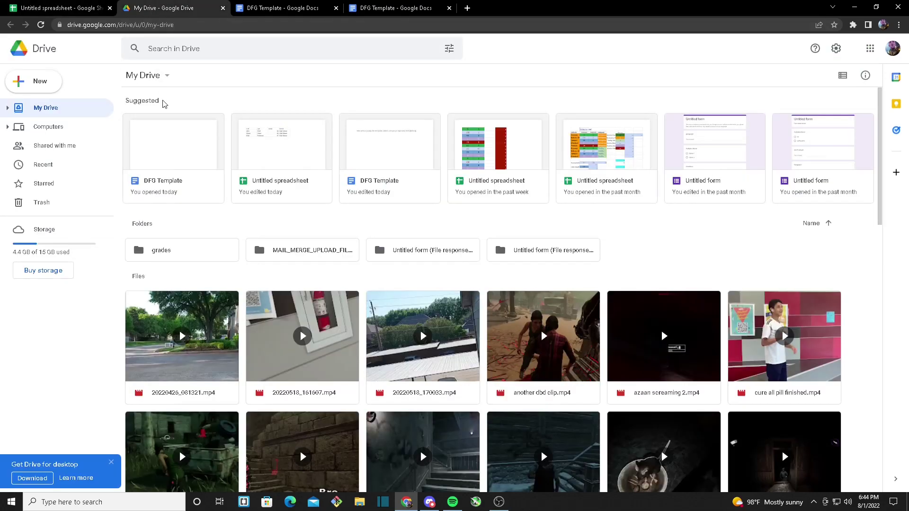
{"action": "double_click", "coordinate": [179, 249]}
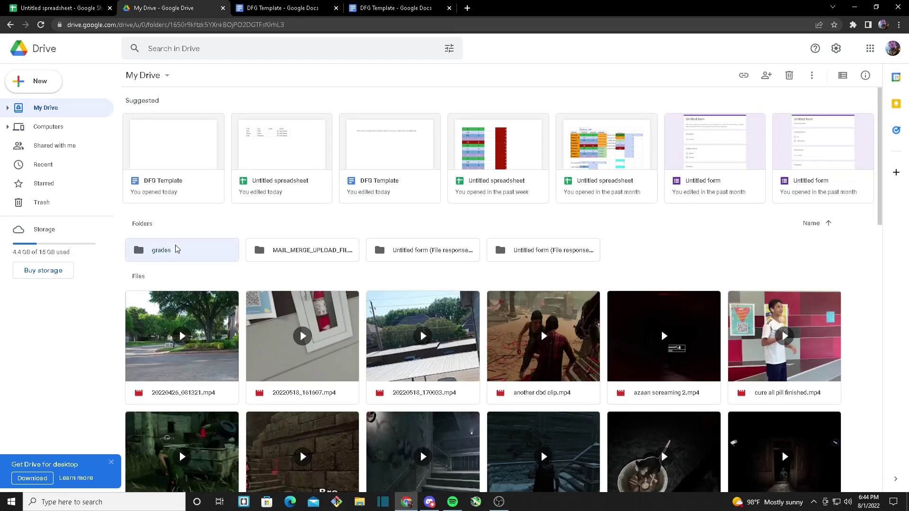
{"action": "left_click_drag", "start_coordinate": [588, 233], "coordinate": [135, 104]}
{"action": "left_click", "coordinate": [599, 248]}
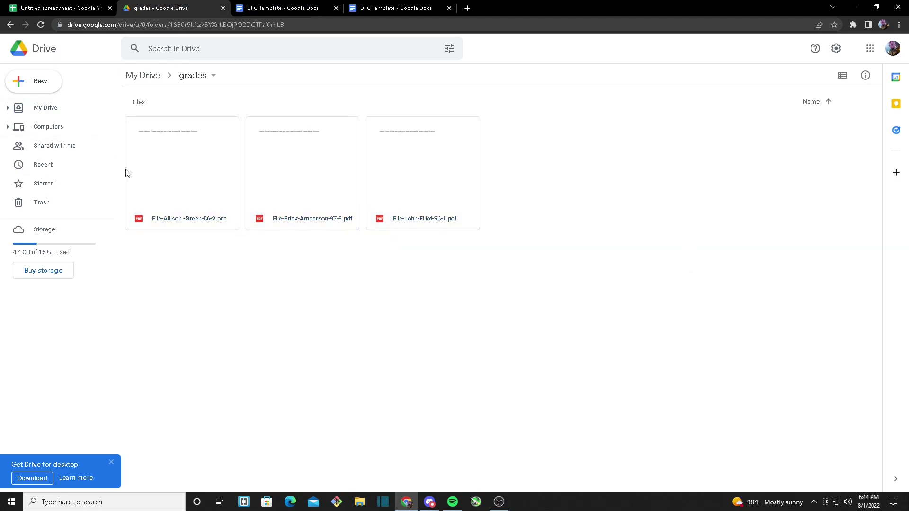
Compare the add-on's settings in the spreadsheet with the grades folder, and preview its first two PDFs
{"action": "left_click", "coordinate": [55, 15]}
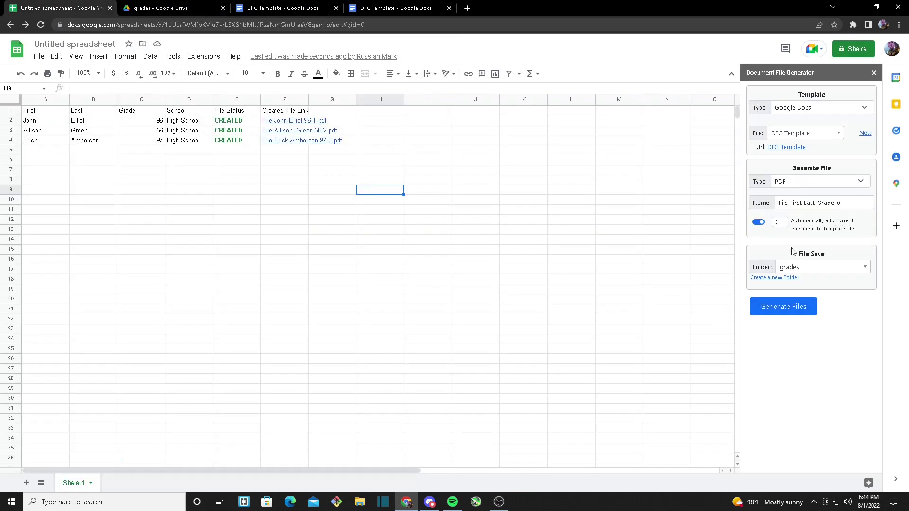
{"action": "left_click", "coordinate": [156, 8]}
{"action": "double_click", "coordinate": [185, 150]}
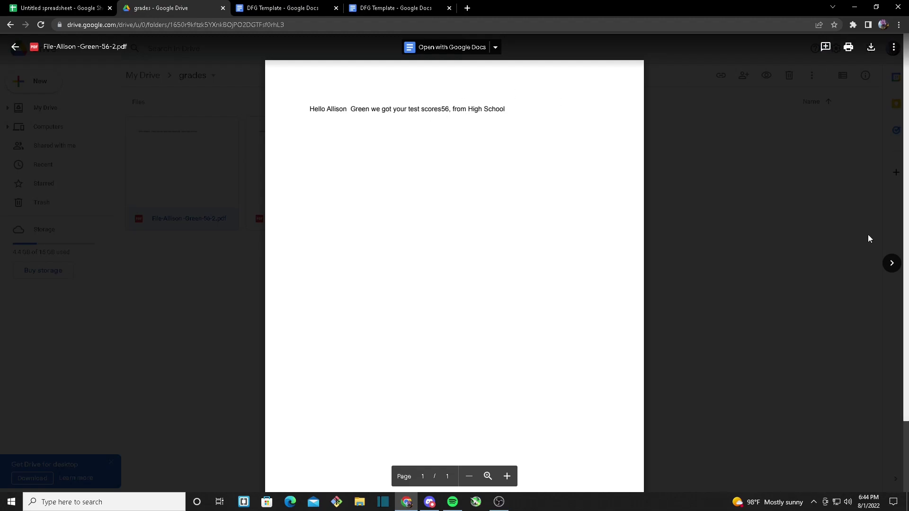
{"action": "left_click", "coordinate": [892, 263]}
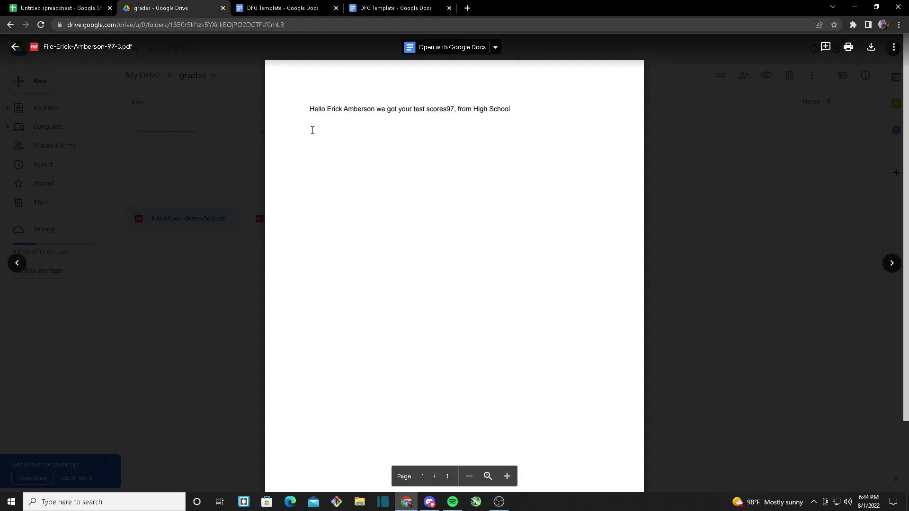